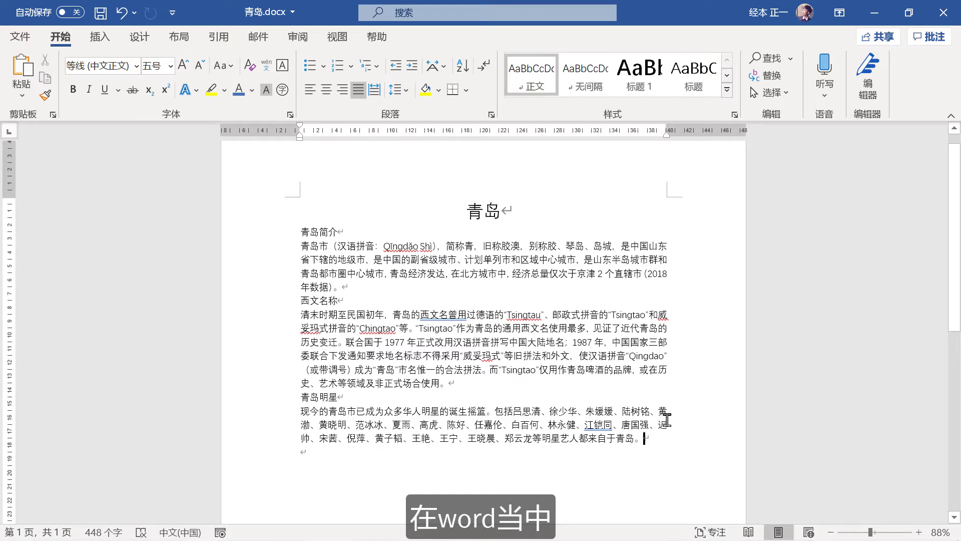
# Compare the 青岛 body text left-aligned, then reselect all body paragraphs and justify them
pyautogui.click(481, 210)
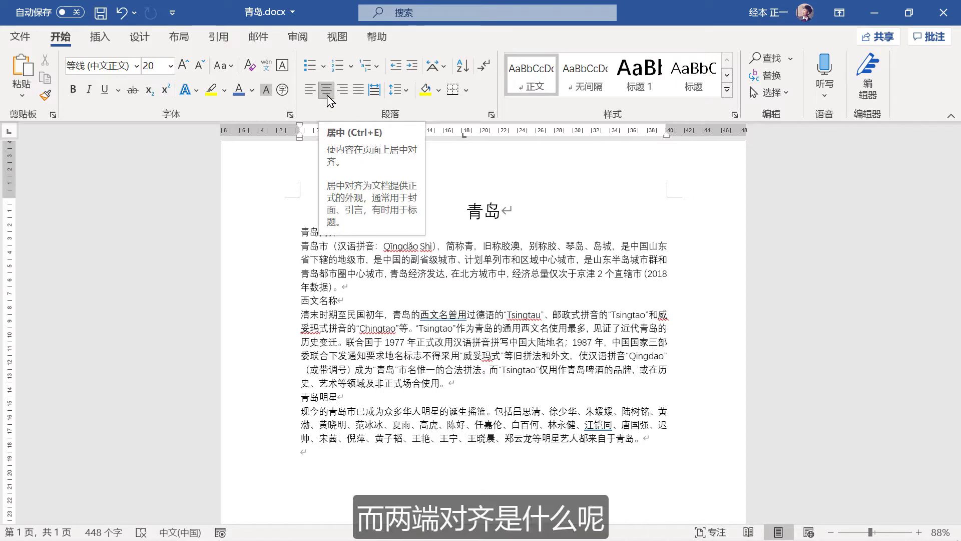
pyautogui.click(320, 259)
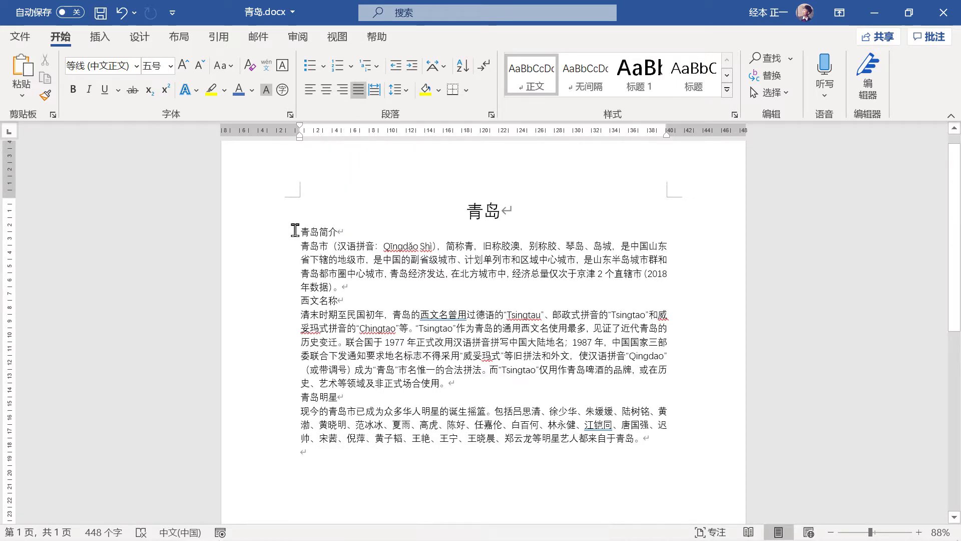
pyautogui.keyDown('shift'); pyautogui.click(668, 453); pyautogui.keyUp('shift')
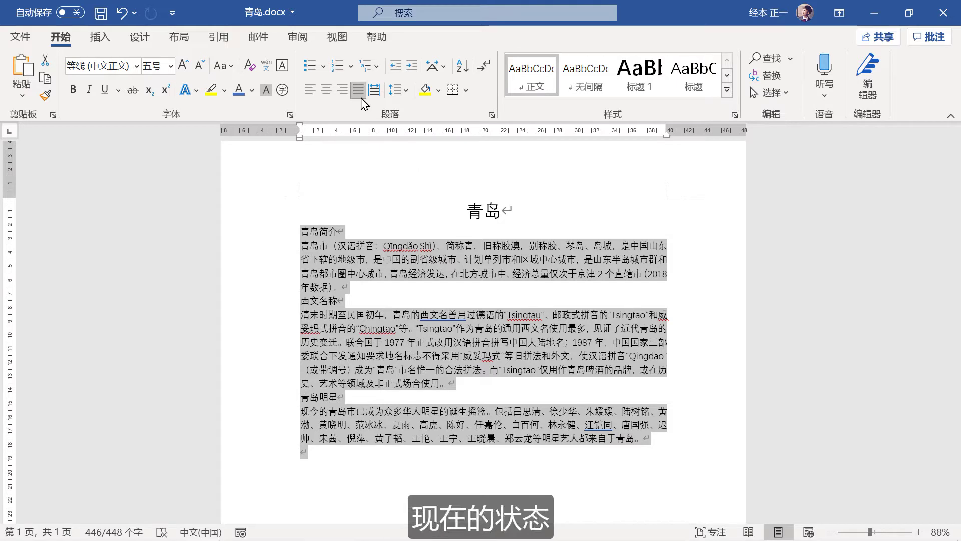
pyautogui.click(310, 90)
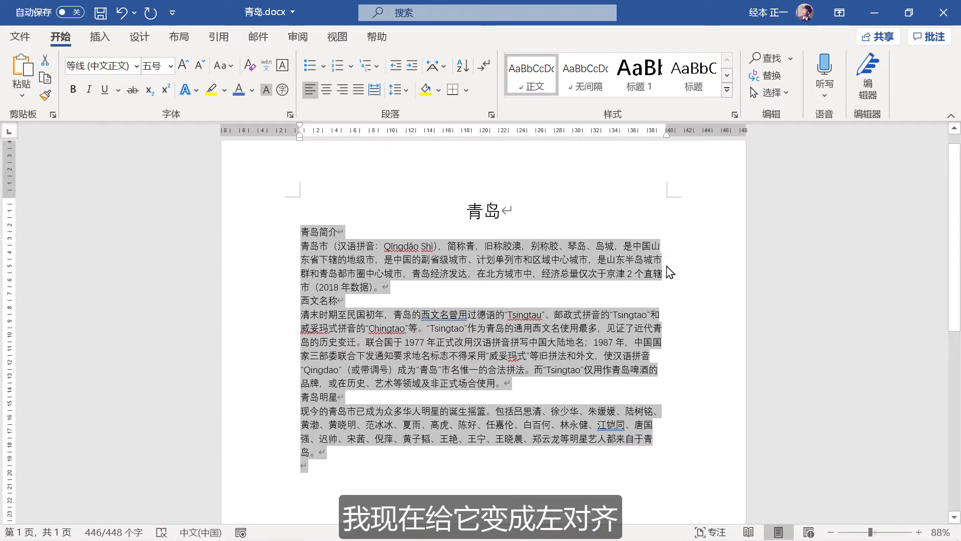
pyautogui.click(646, 470)
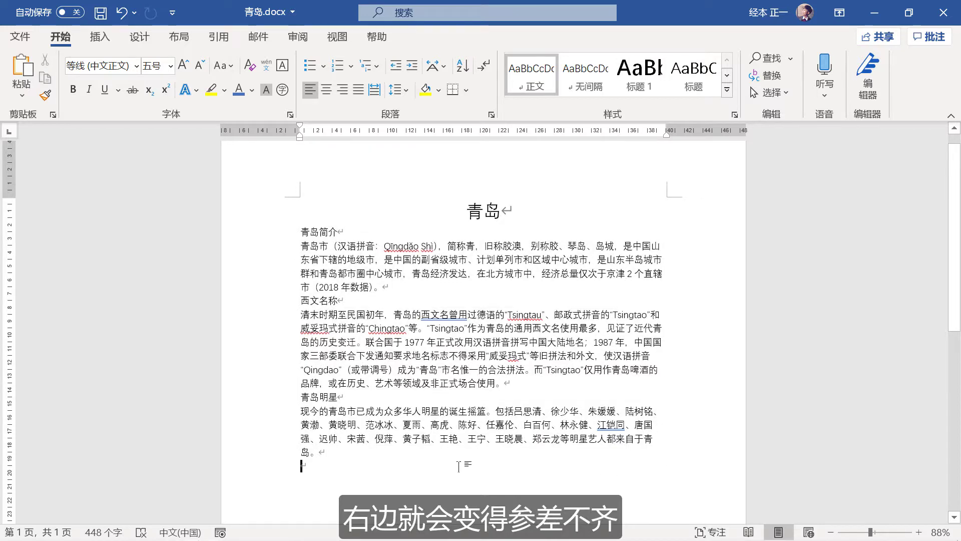
pyautogui.moveTo(303, 465)
pyautogui.mouseDown()
pyautogui.moveTo(267, 241)
pyautogui.moveTo(274, 230)
pyautogui.mouseUp()
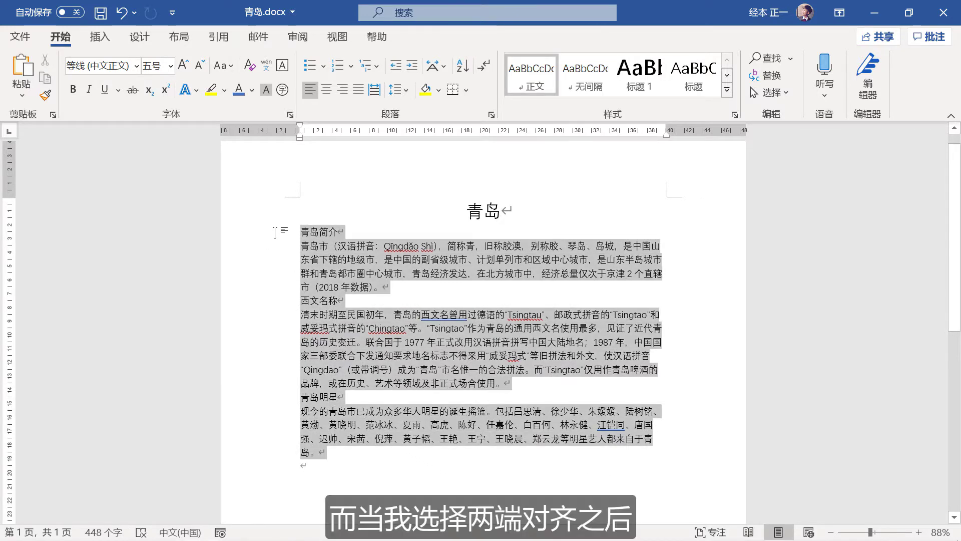
pyautogui.click(359, 90)
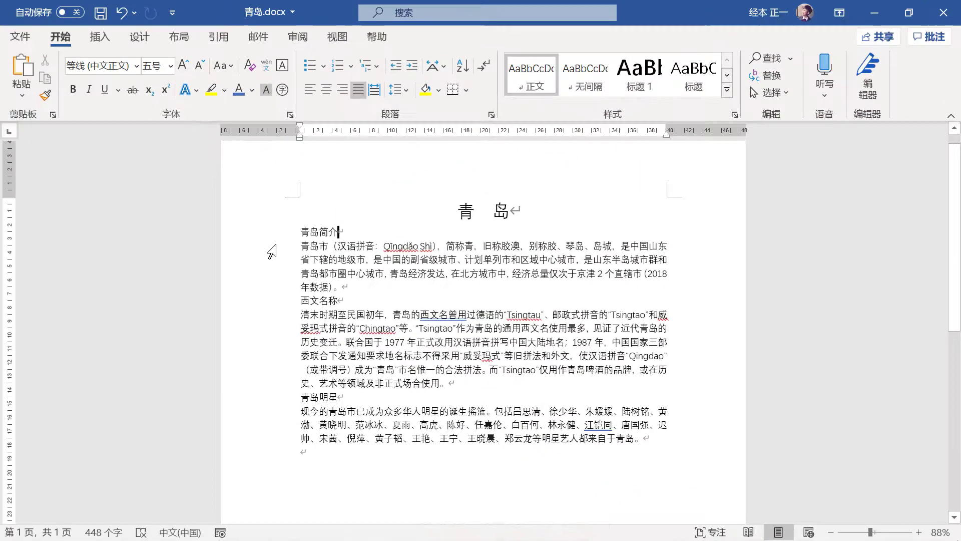
# Open Custom Paragraph Spacing (自定义段落间距) from the Design tab's Paragraph Spacing presets
pyautogui.click(140, 37)
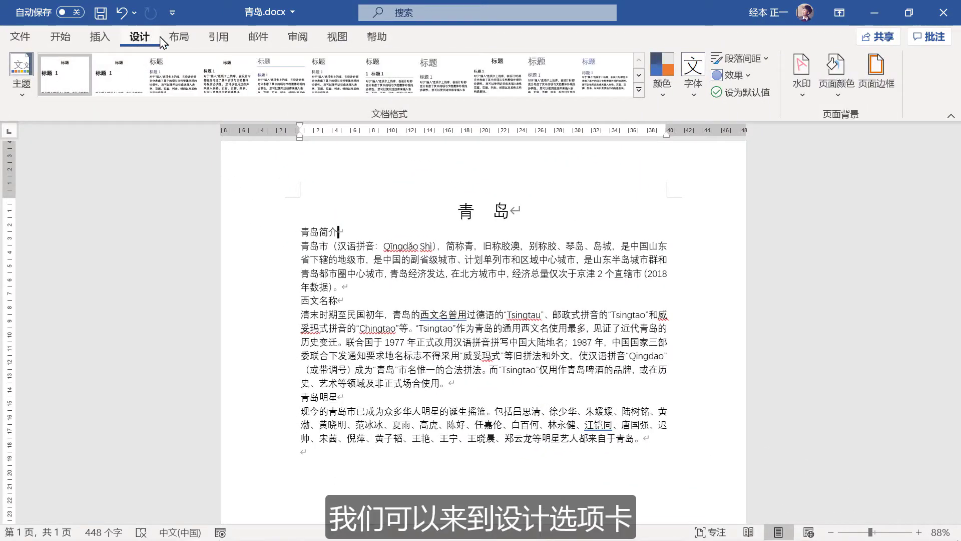
pyautogui.click(759, 60)
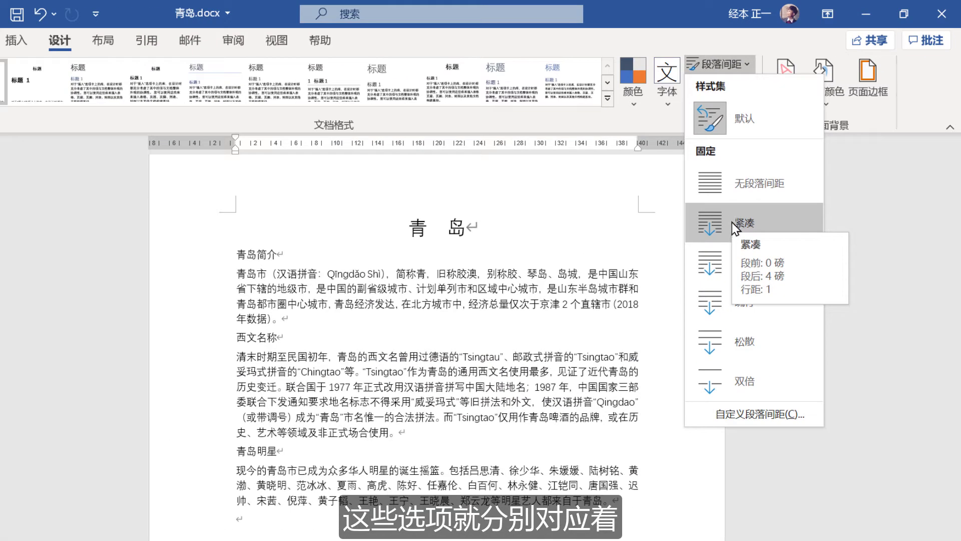
pyautogui.moveTo(744, 300)
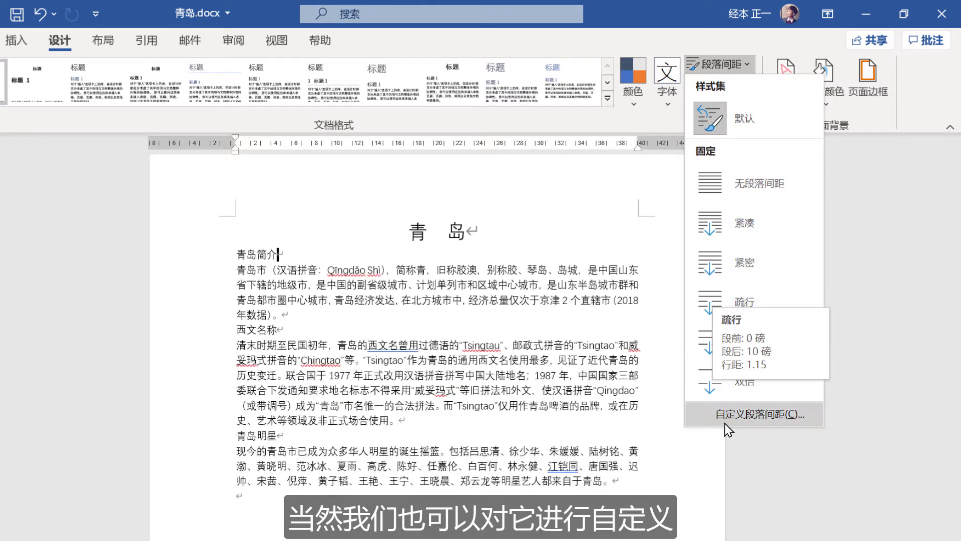
pyautogui.click(735, 415)
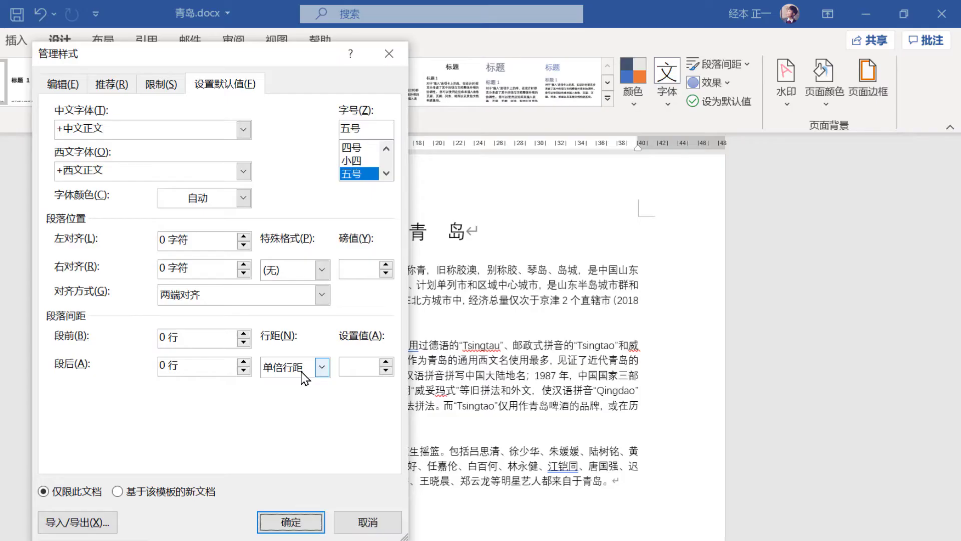
# Set the default line spacing to Multiple (多倍行距) at 1.2 and confirm
pyautogui.click(302, 371)
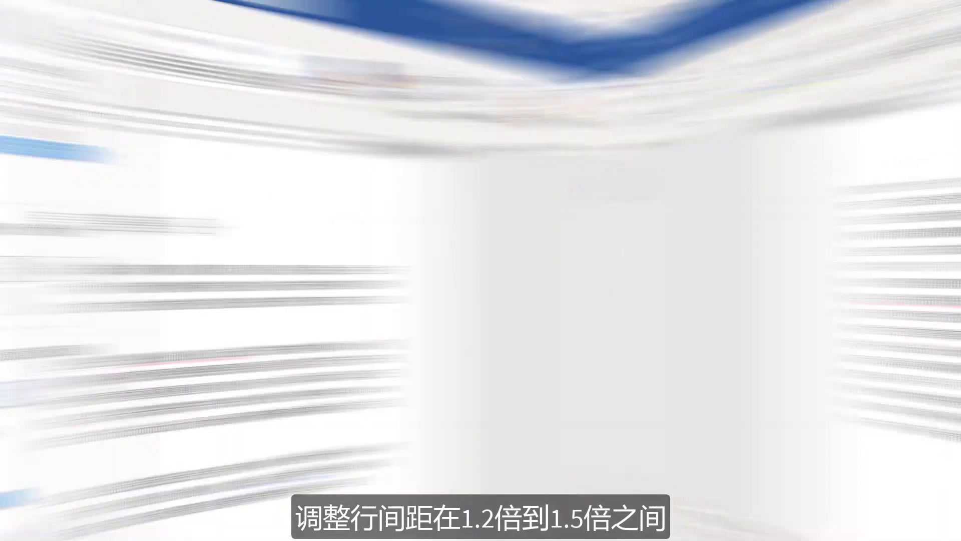
pyautogui.click(296, 450)
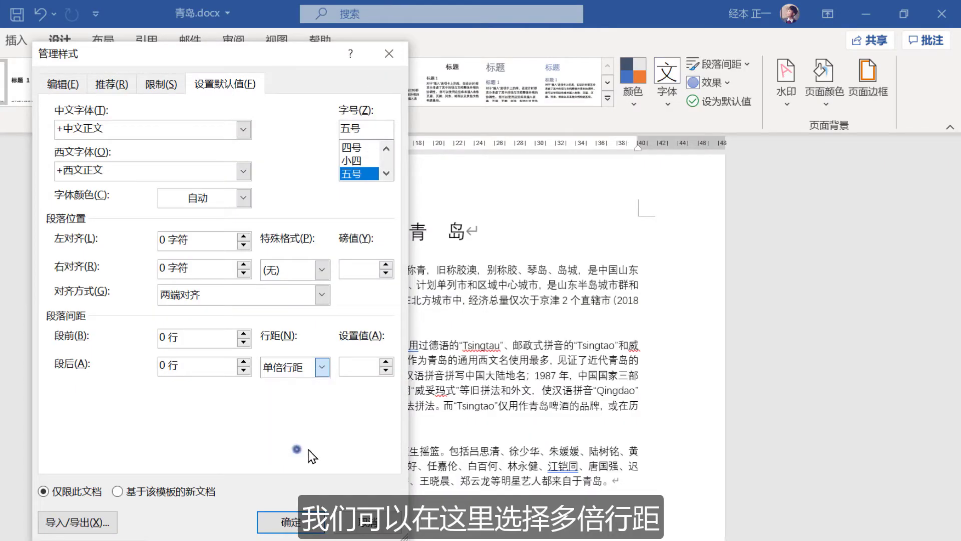
pyautogui.press('Tab')
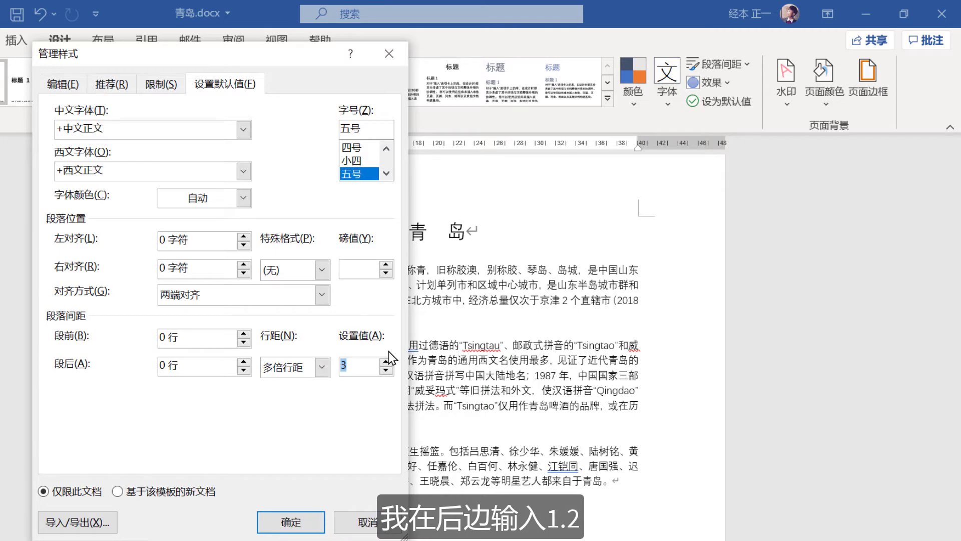
pyautogui.write('1.2')
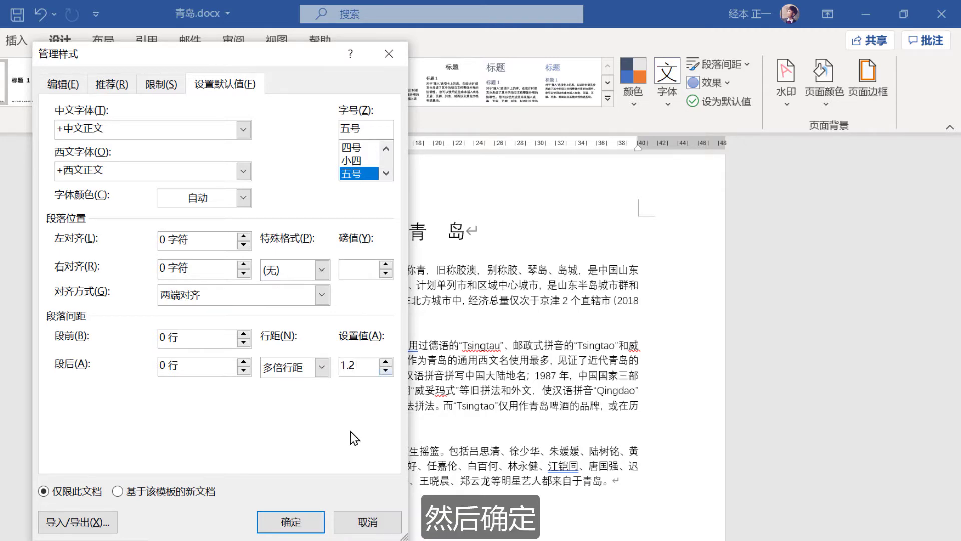
pyautogui.click(295, 522)
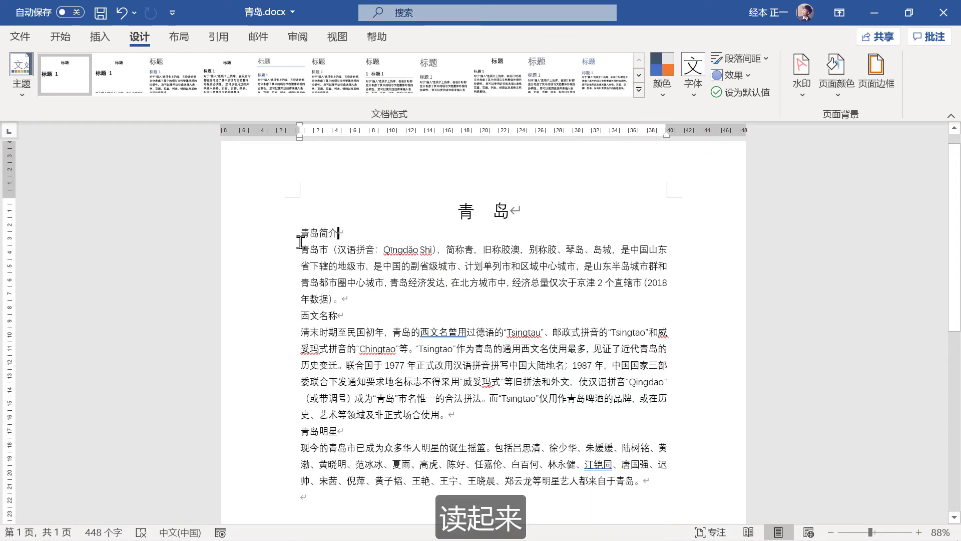
# On the Home tab, select all body paragraphs and show the Line and Paragraph Spacing choices
pyautogui.click(65, 34)
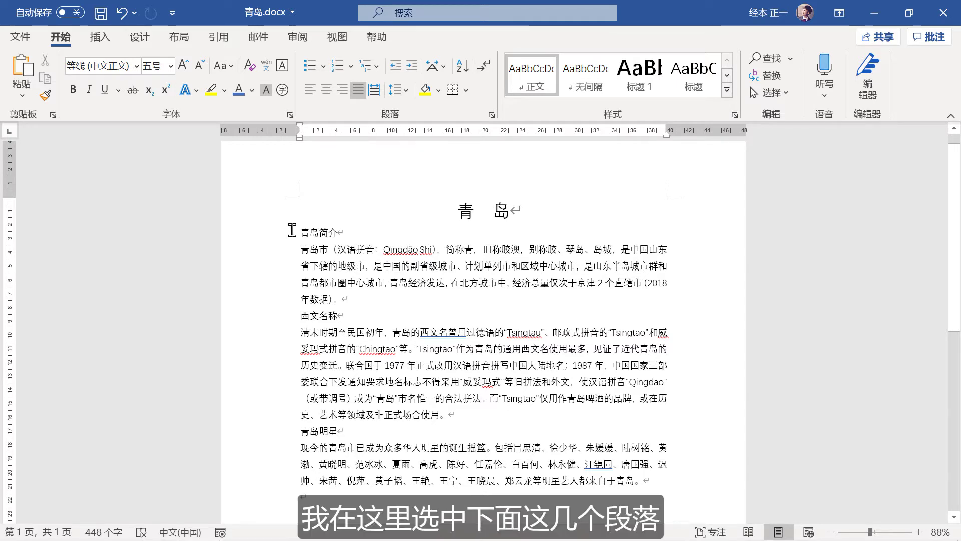
pyautogui.moveTo(292, 230); pyautogui.dragTo(656, 482)
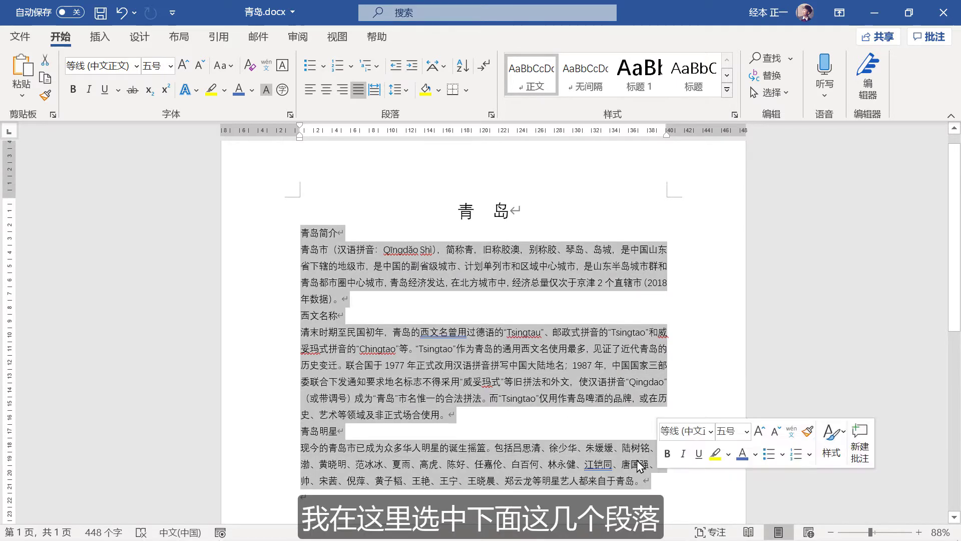
pyautogui.click(403, 91)
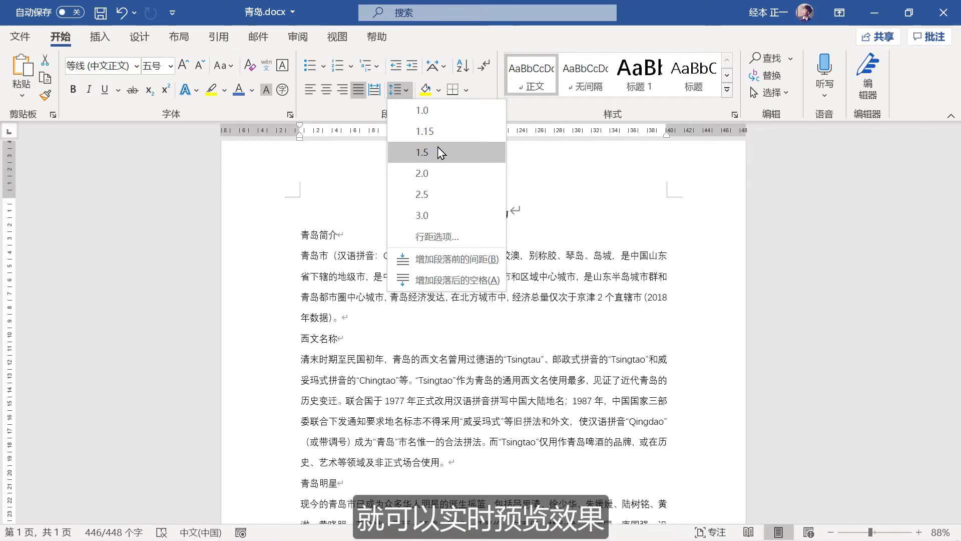
# Apply 2-character first-line indents and 0.5-line spacing, setting 青岛简介's special indent to (无)
pyautogui.click(450, 237)
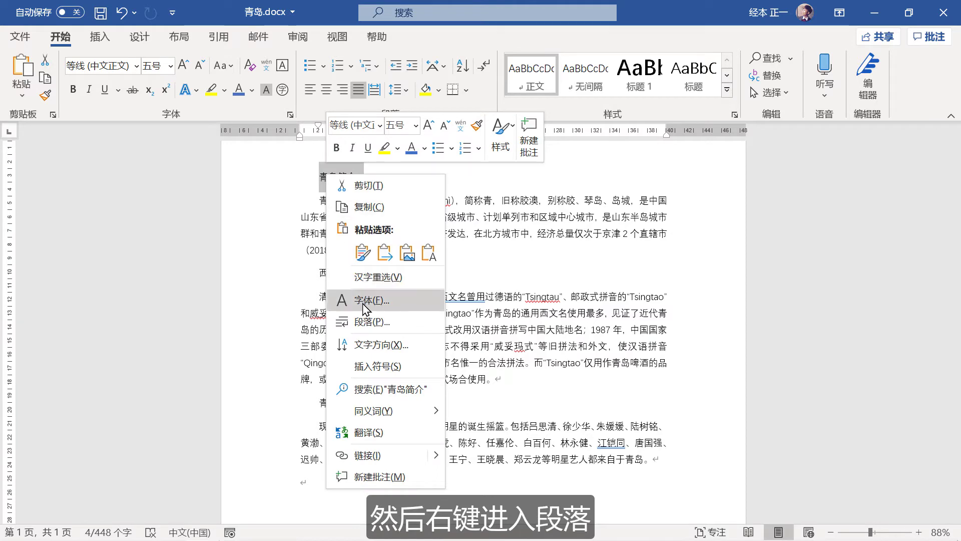
pyautogui.click(372, 321)
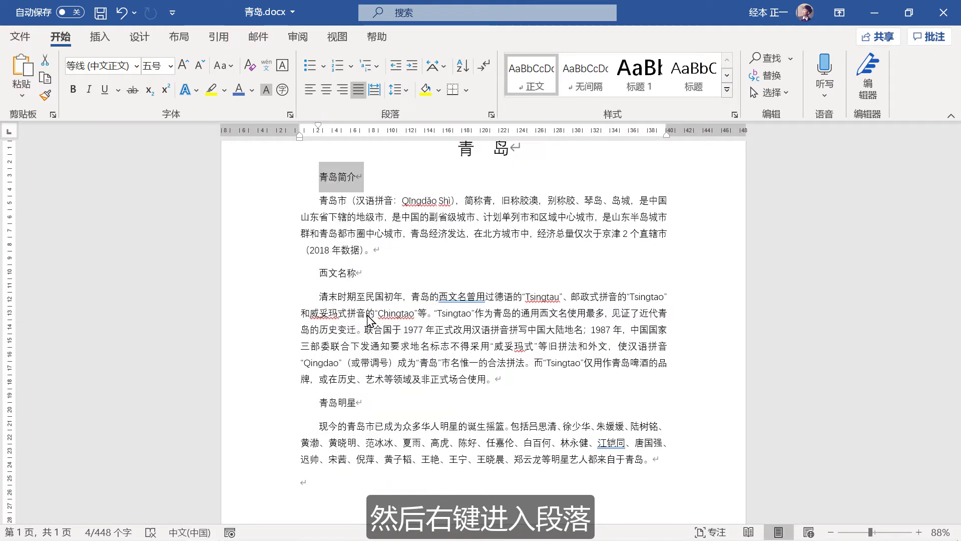
pyautogui.click(245, 189)
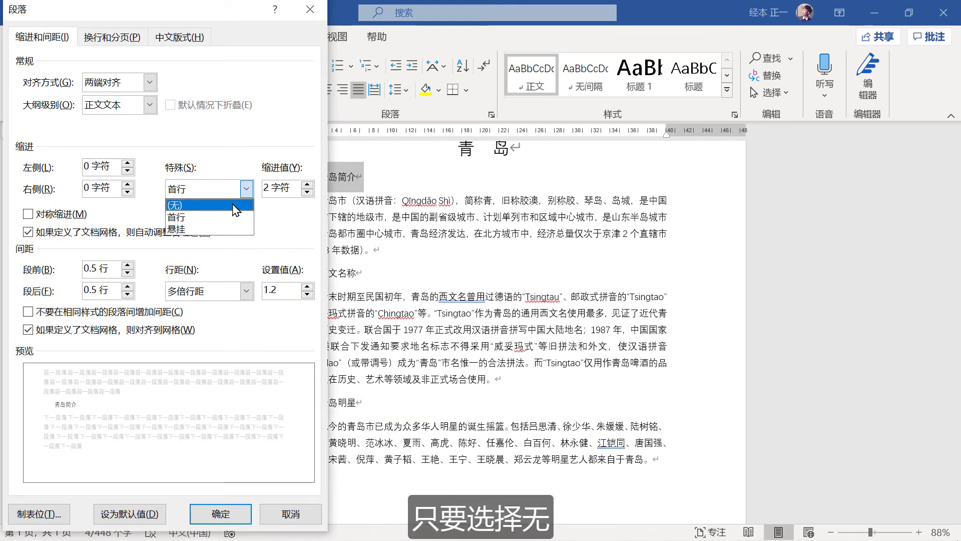
pyautogui.click(235, 205)
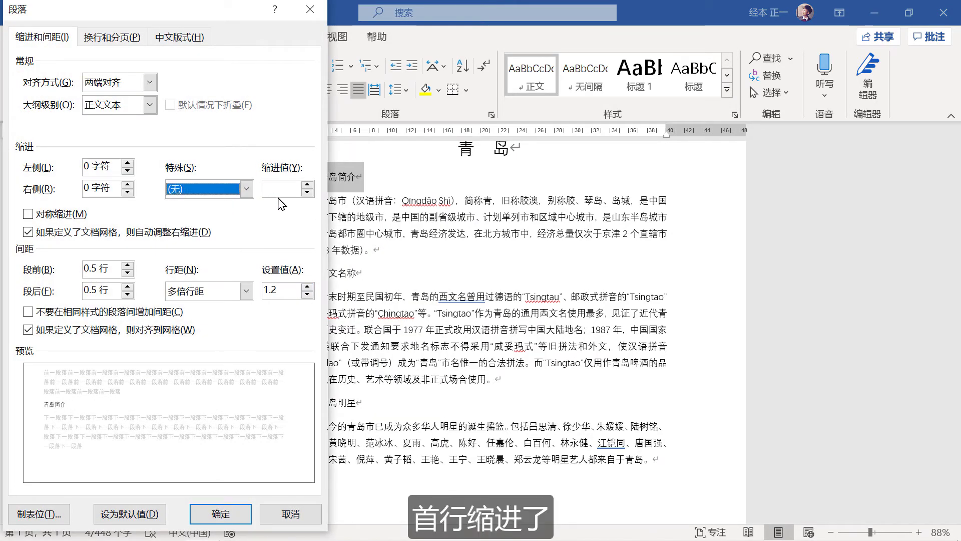
pyautogui.press('Return')
pyautogui.click(136, 67)
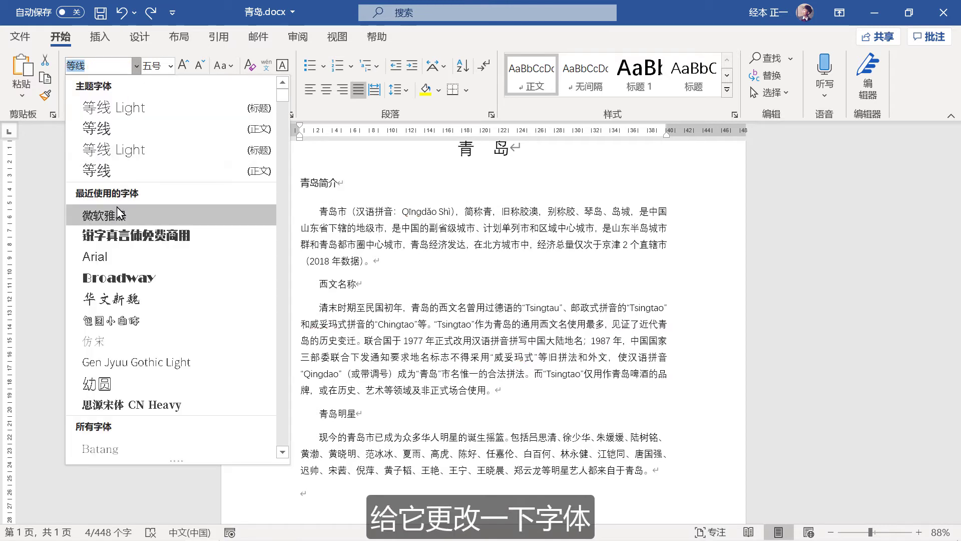
# Make the 青岛简介 heading bold 微软雅黑
pyautogui.click(119, 211)
pyautogui.click(73, 90)
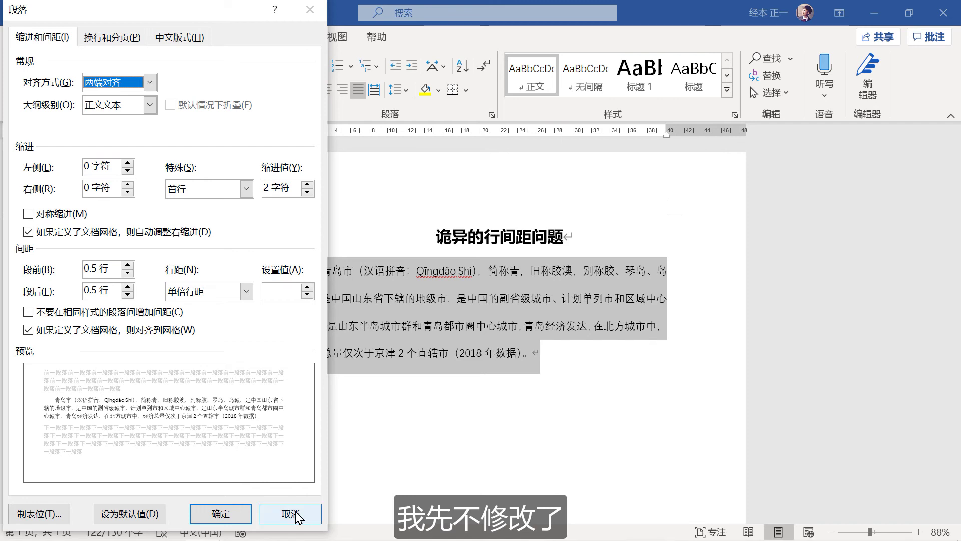
pyautogui.click(292, 514)
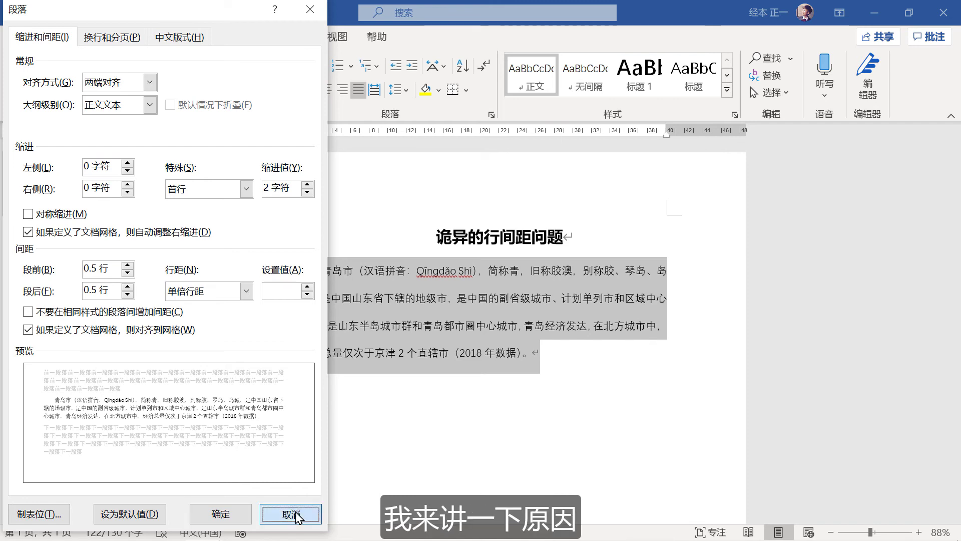
# Go to the View tab to turn on gridlines for the 诡异的行间距问题 page
pyautogui.click(334, 40)
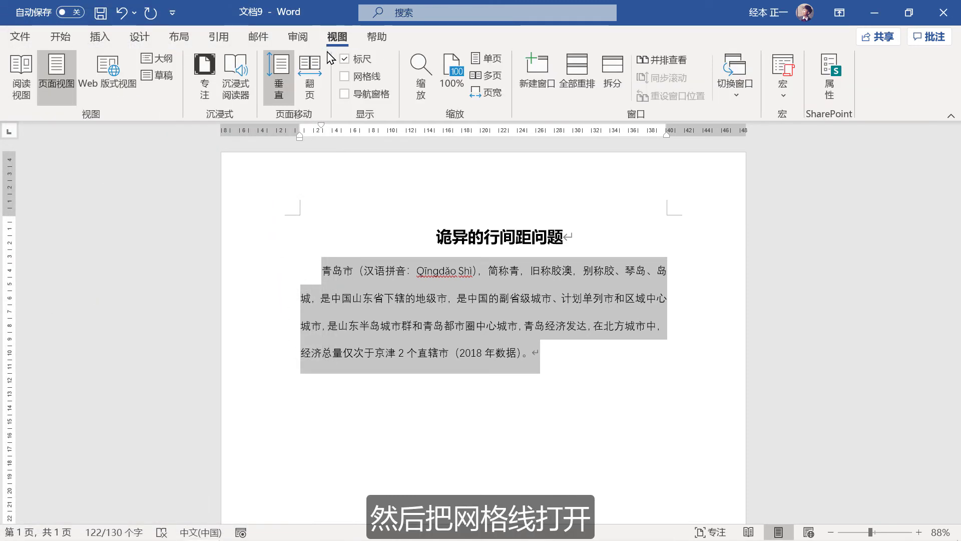